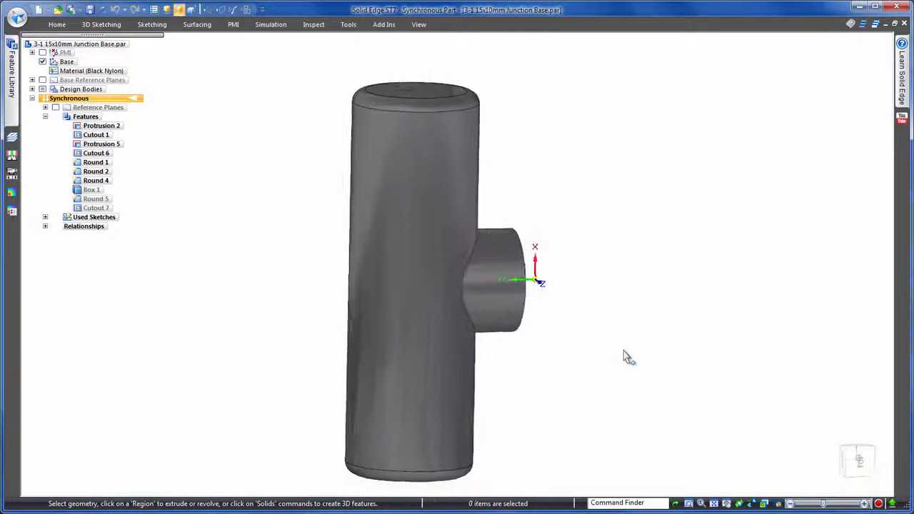
- Create a coincident reference plane at the side tube's open end and move it about 44 mm beyond the main cylinder's far side
click(57, 24)
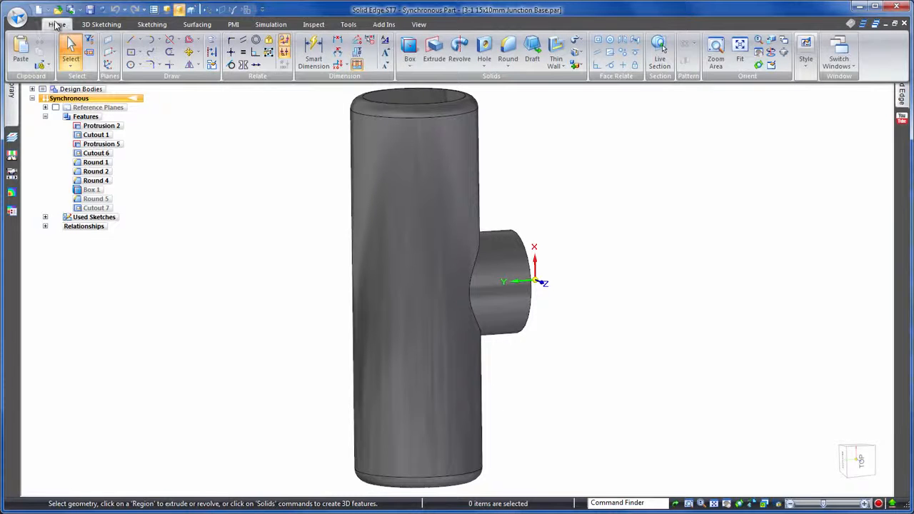
click(108, 45)
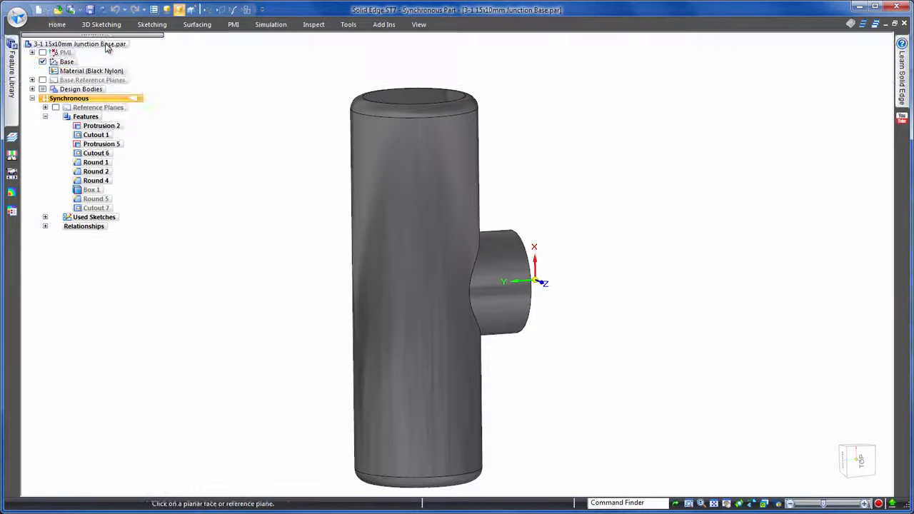
click(548, 273)
click(516, 265)
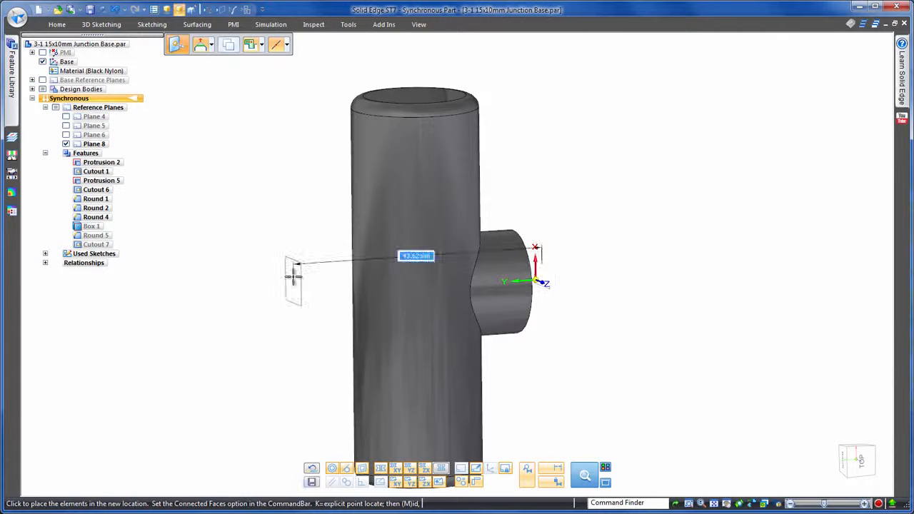
click(292, 277)
key(Escape)
- Place a hole on the new reference plane, centred on the base coordinate system origin
middle_drag(301, 228, 255, 156)
click(57, 25)
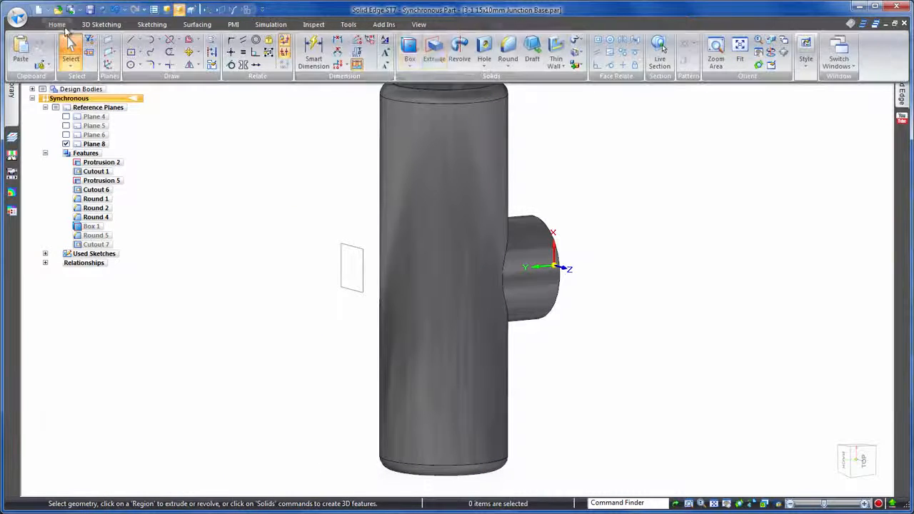
click(481, 54)
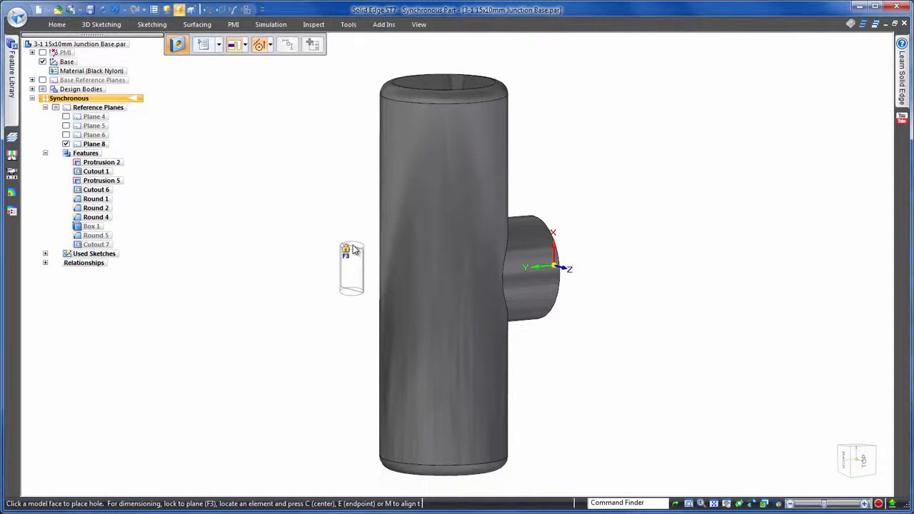
click(354, 251)
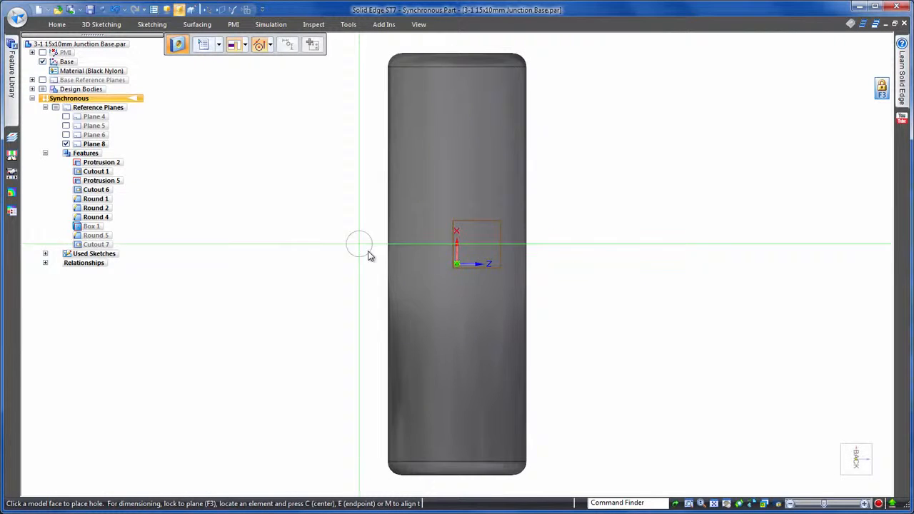
click(456, 263)
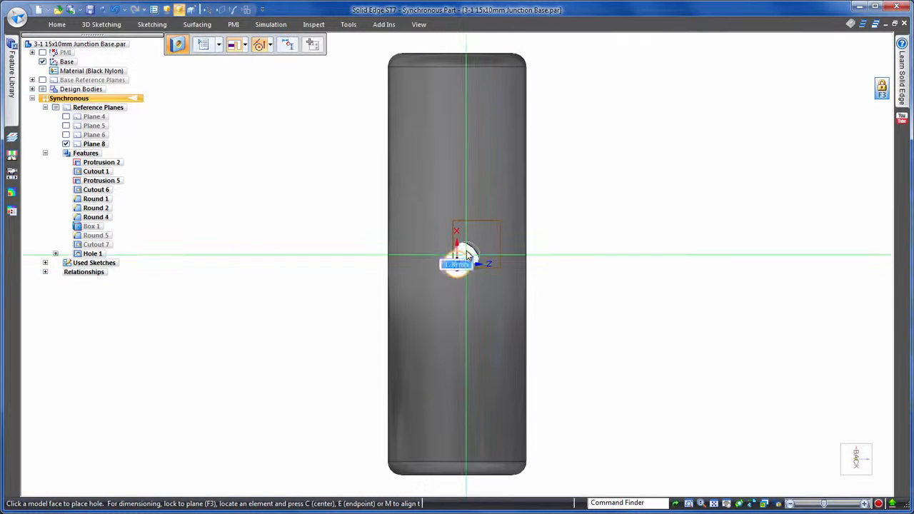
- Add two more holes vertically in line with the first, one 20 mm above and one 20 mm below it
click(460, 222)
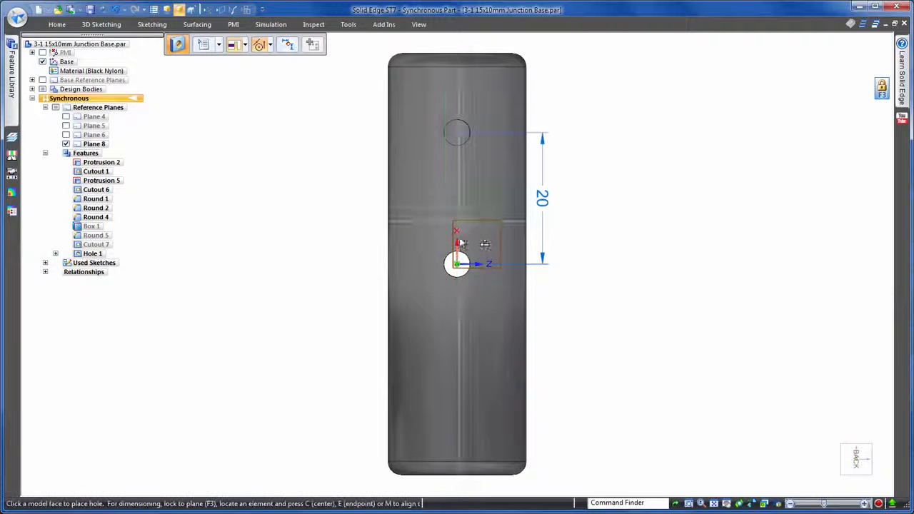
key(Return)
click(455, 301)
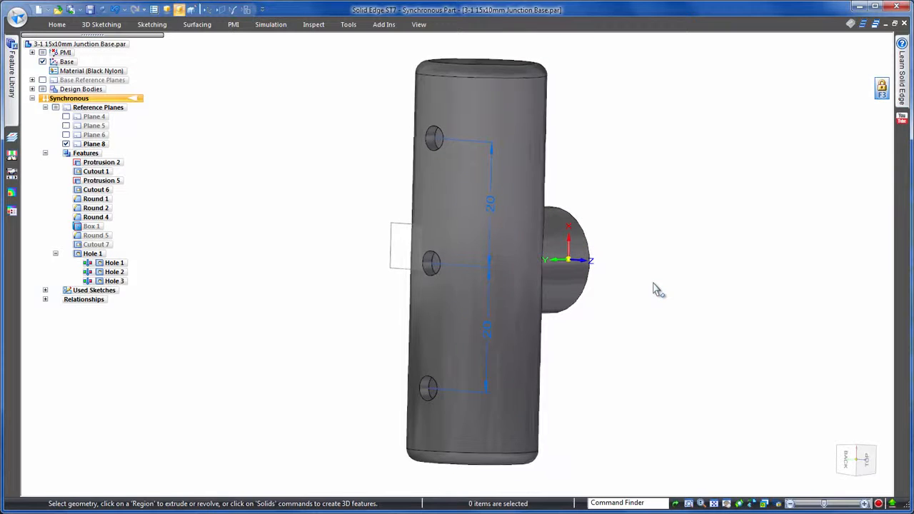
- Switch to 15x10mm Reducer.par and, in the front view, select all faces of the smaller hose connector, including its bore
key(ctrl+Tab)
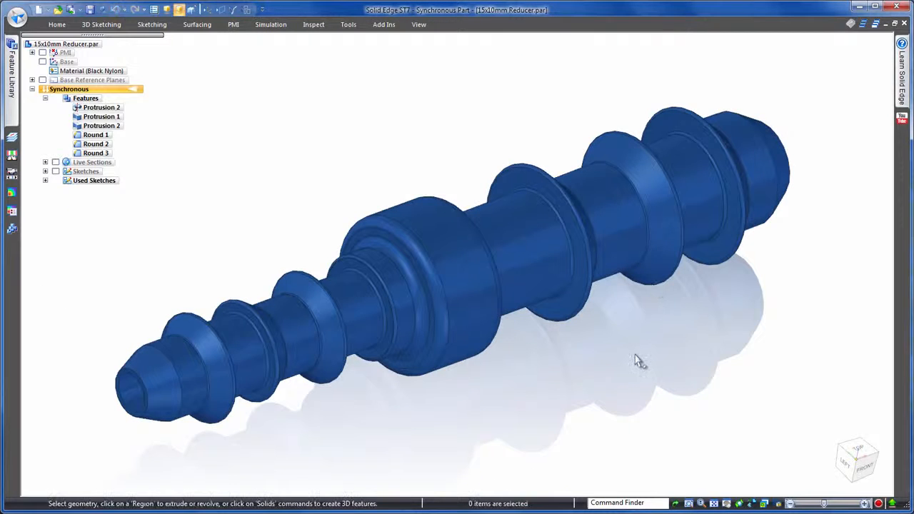
key(ctrl+f)
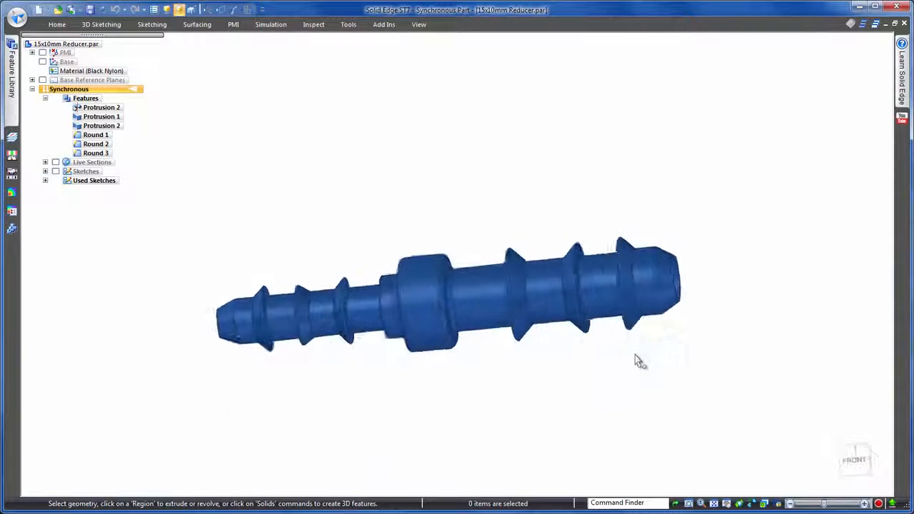
click(852, 472)
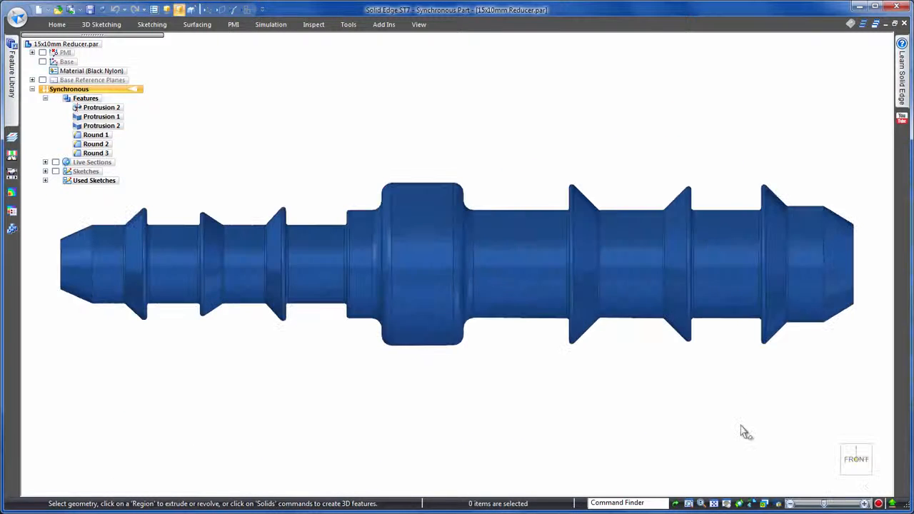
drag(331, 330, 459, 380)
middle_drag(346, 326, 367, 337)
ctrl+click(265, 317)
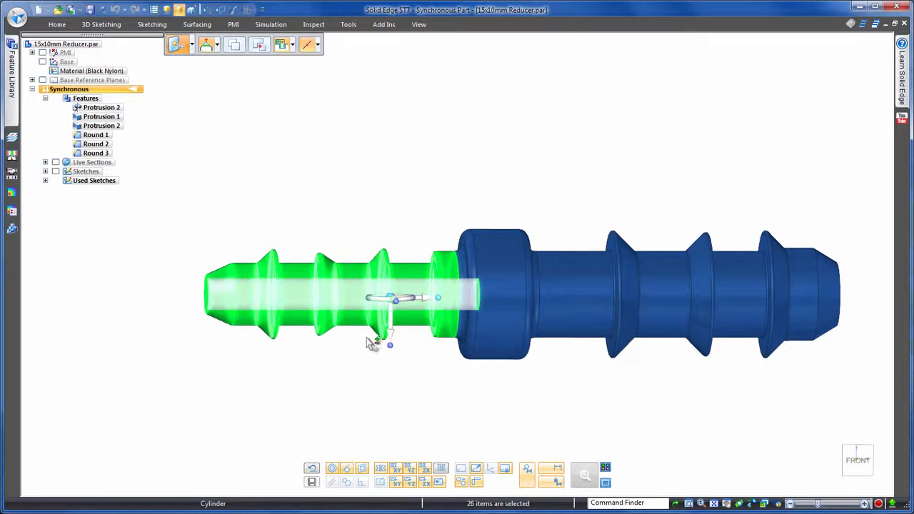
- Reposition the steering wheel at the centre of the connector's inner end, using center keypoints, and copy the selected faces
click(341, 98)
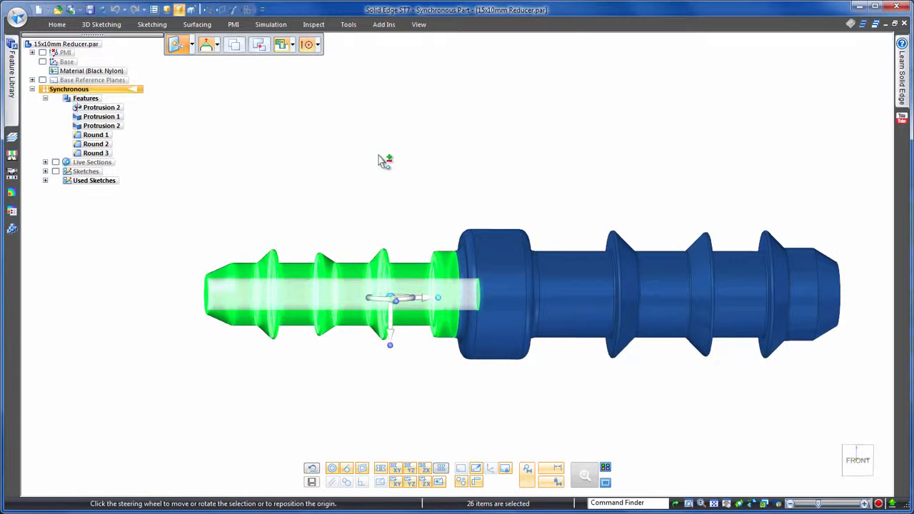
click(393, 299)
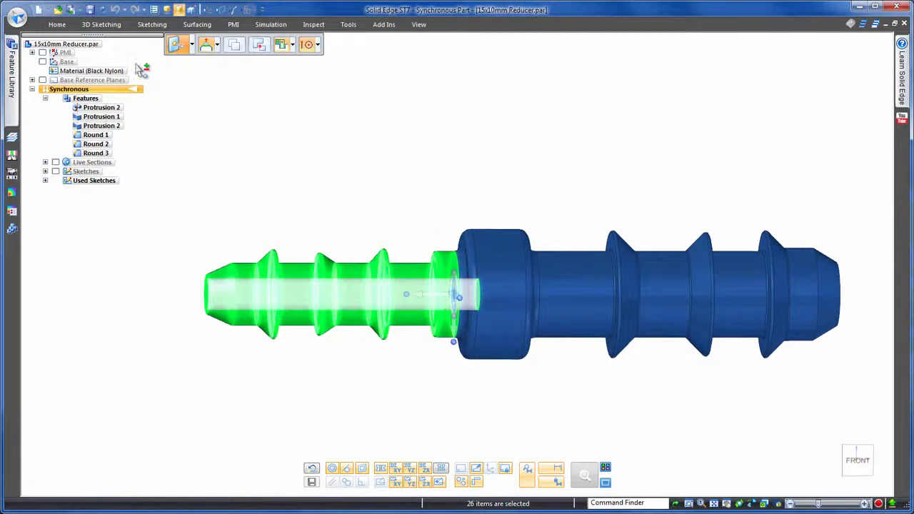
click(66, 25)
click(32, 45)
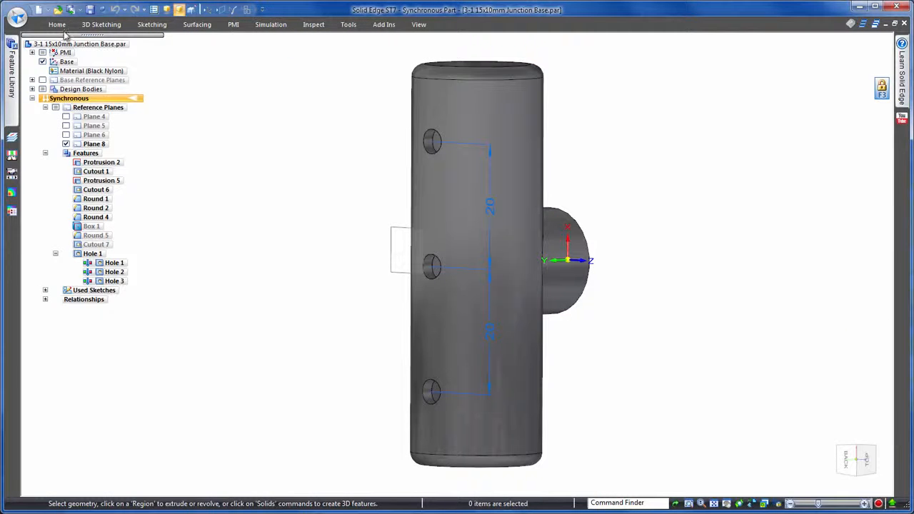
- Paste the connector faces into 3-1 15x10mm Junction Base.par beside the cylinder and align them with the middle hole
click(57, 24)
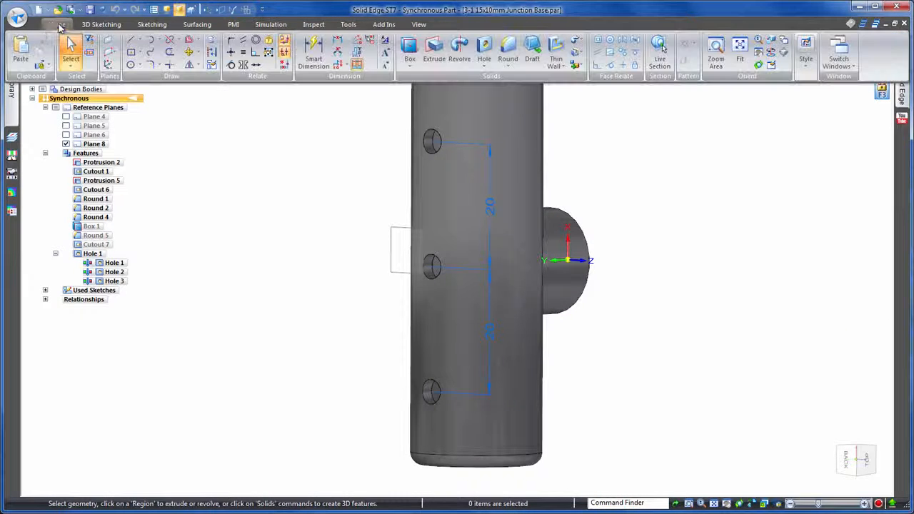
click(21, 50)
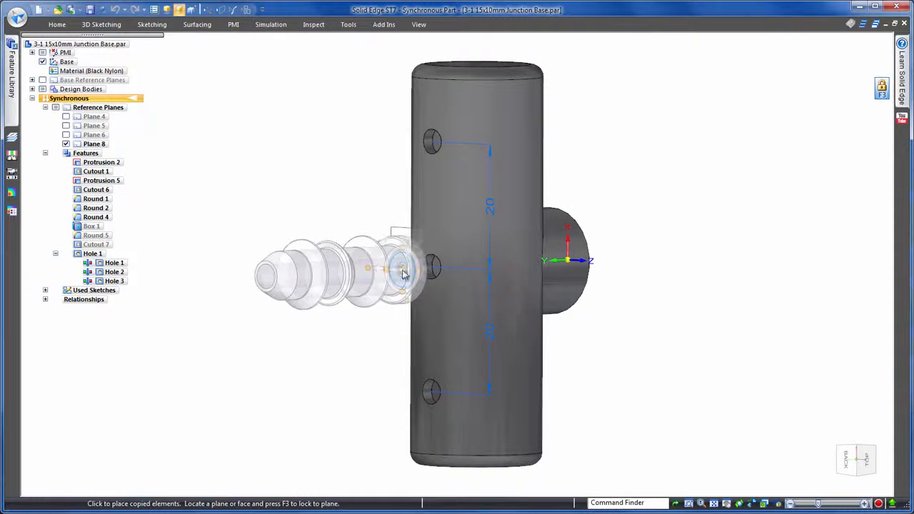
click(374, 273)
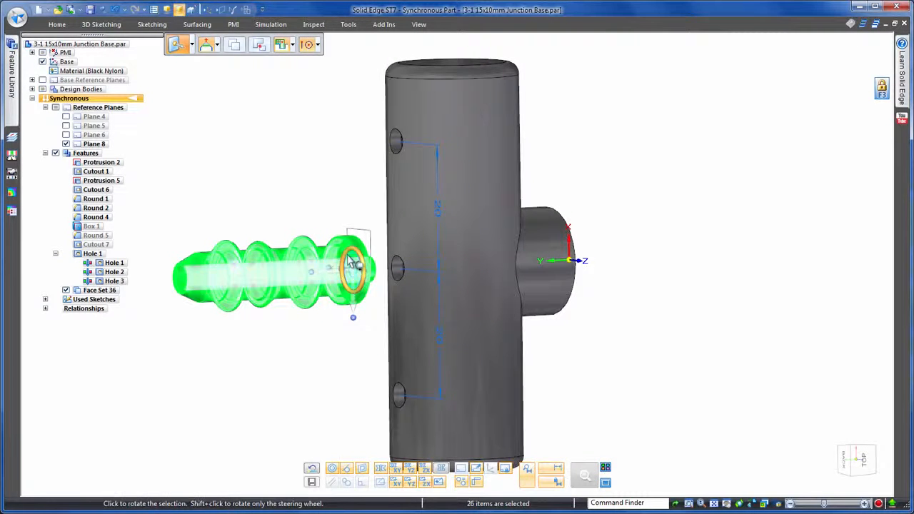
click(357, 263)
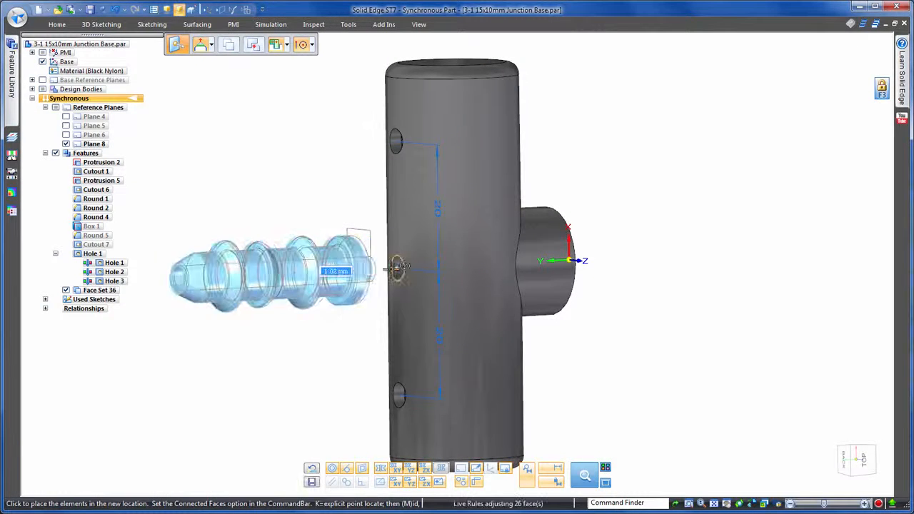
click(392, 269)
key(Escape)
middle_click(316, 353)
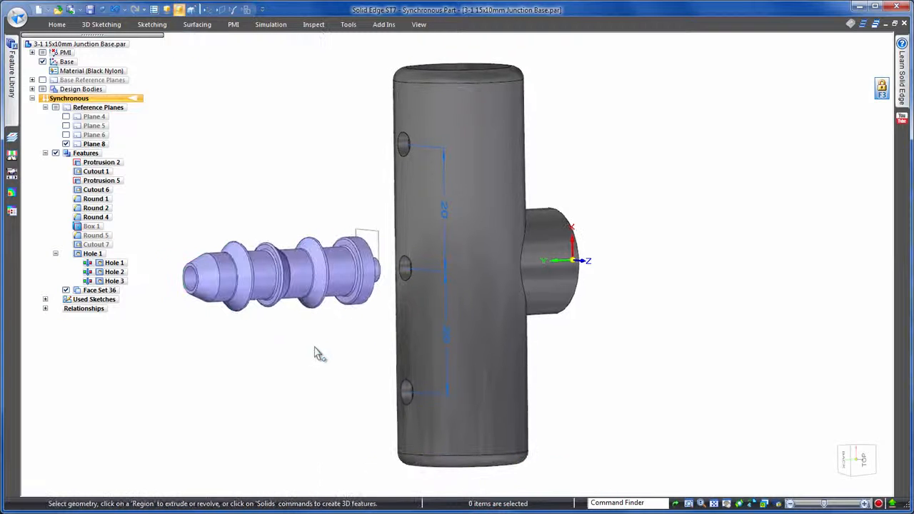
- Save the copied connector to the 10mm Hose Custom Fittings feature library folder as Feature_10mm Hose Connector
click(14, 99)
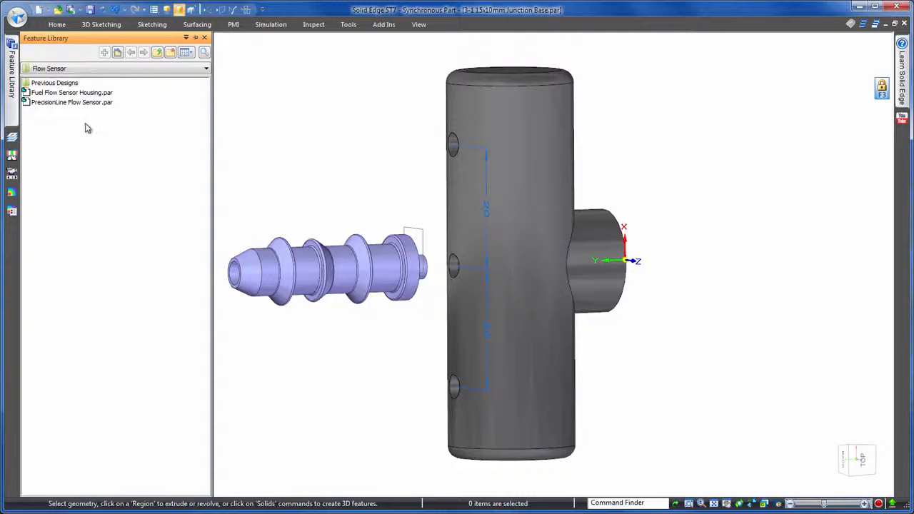
click(157, 53)
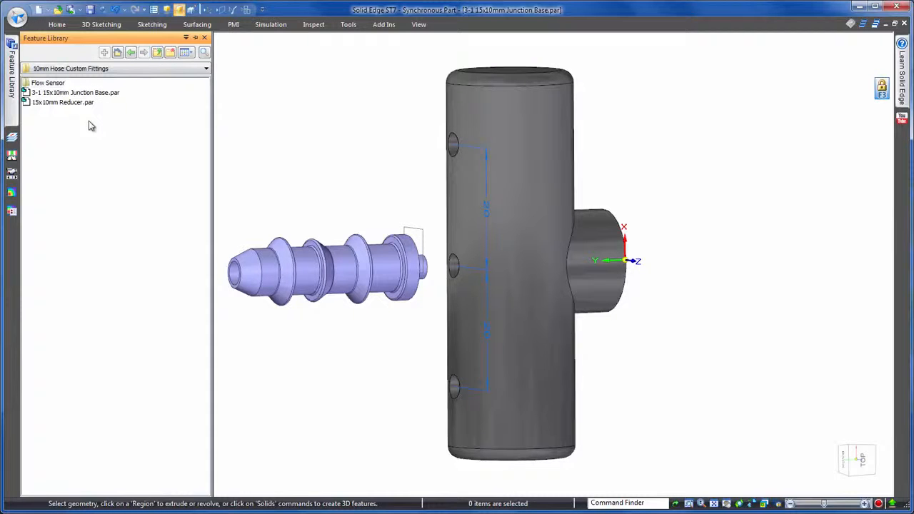
right_click(91, 125)
click(104, 180)
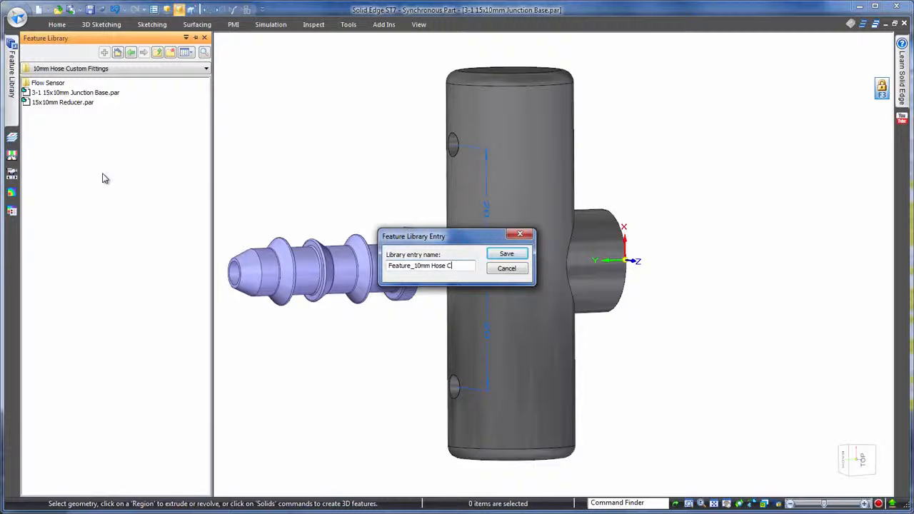
key(Return)
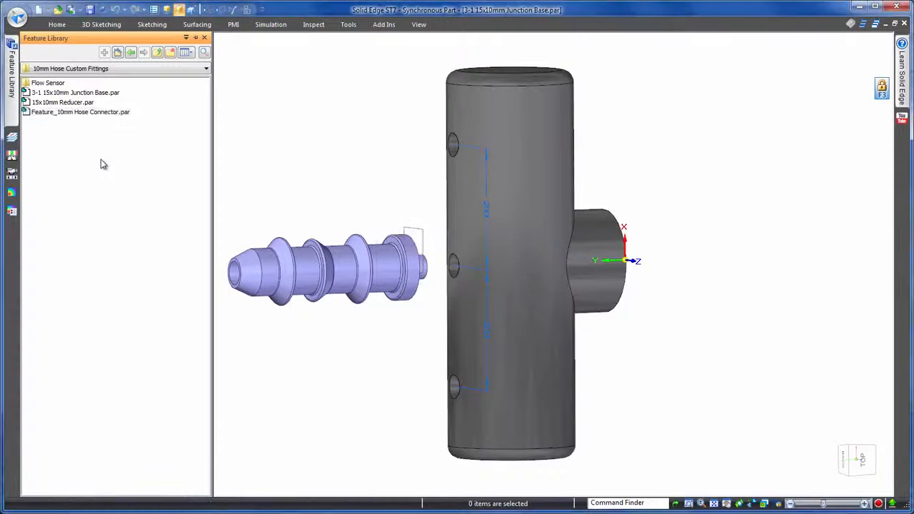
- Place a second hose connector beside the cylinder and move it into line with the upper hole
drag(332, 141, 400, 136)
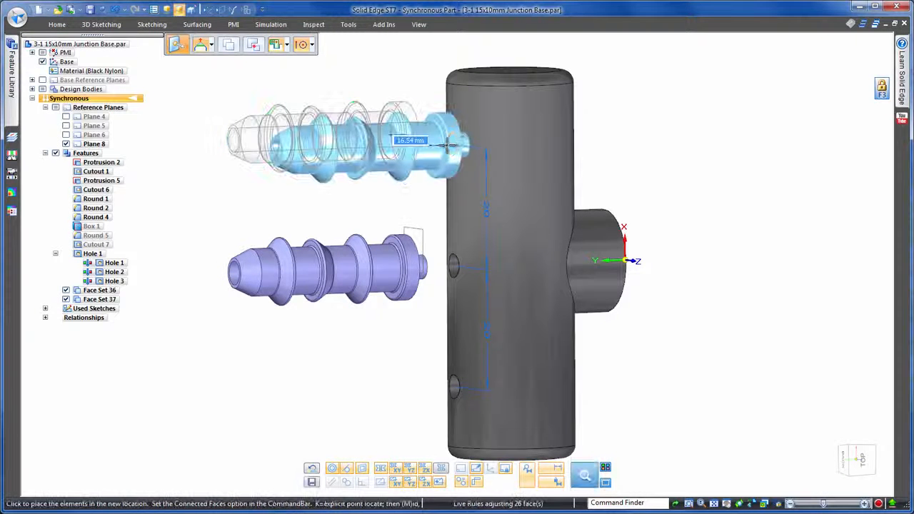
click(433, 151)
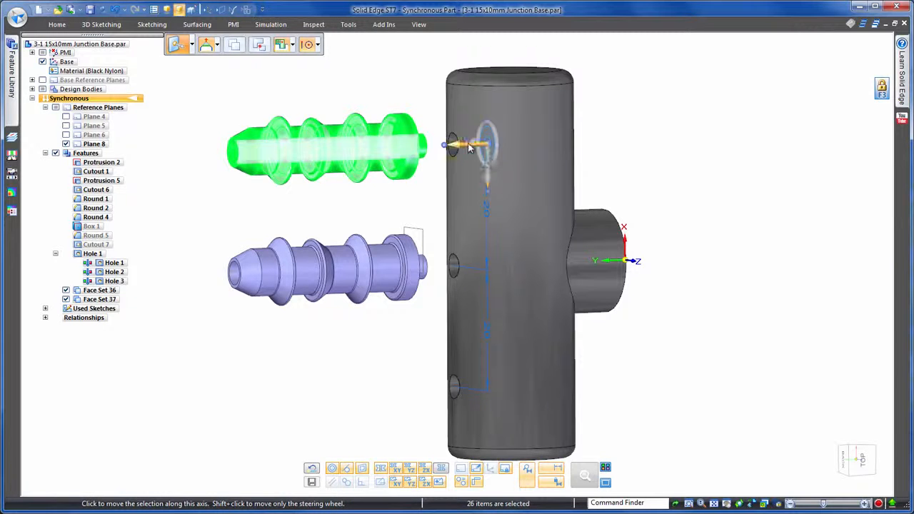
click(472, 150)
click(461, 156)
- Copy the upper hose connector straight down from the upper hole to the lower hole
click(454, 163)
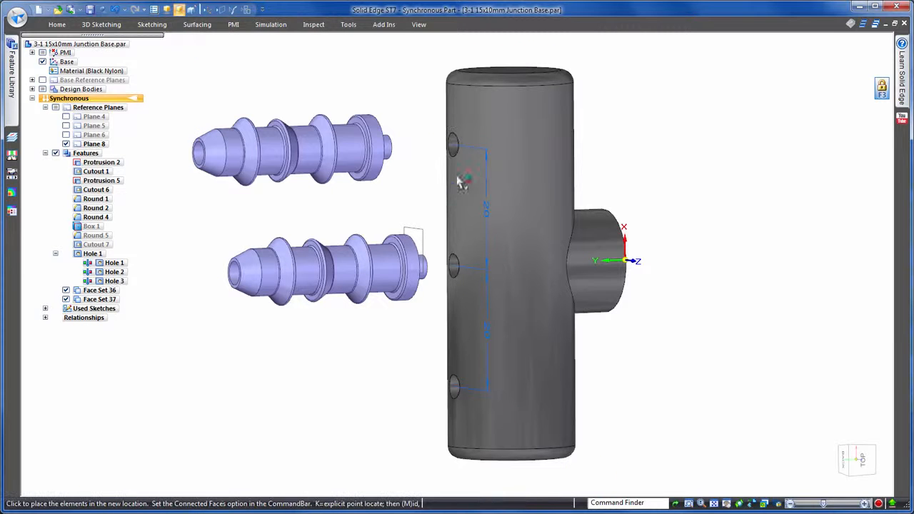
click(455, 384)
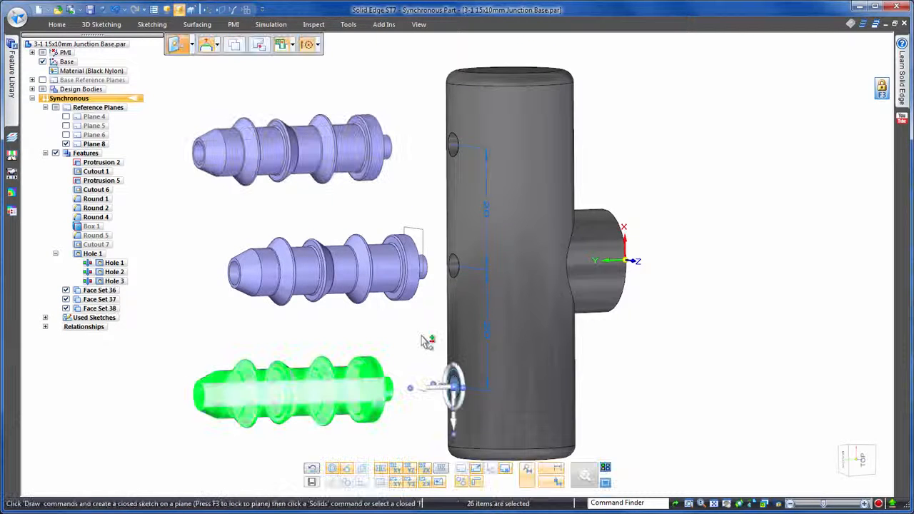
click(425, 341)
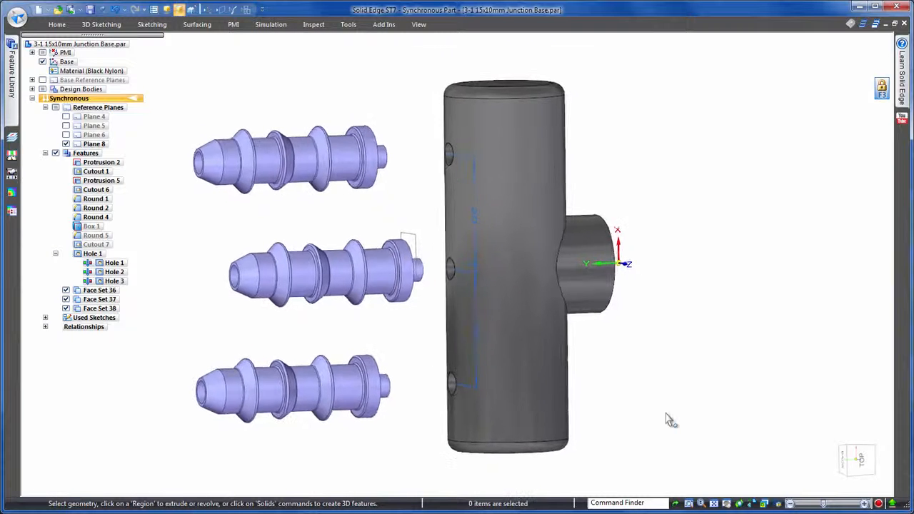
- Hide the offset reference plane and the PMI dimensions, and collapse the reference planes group
click(859, 461)
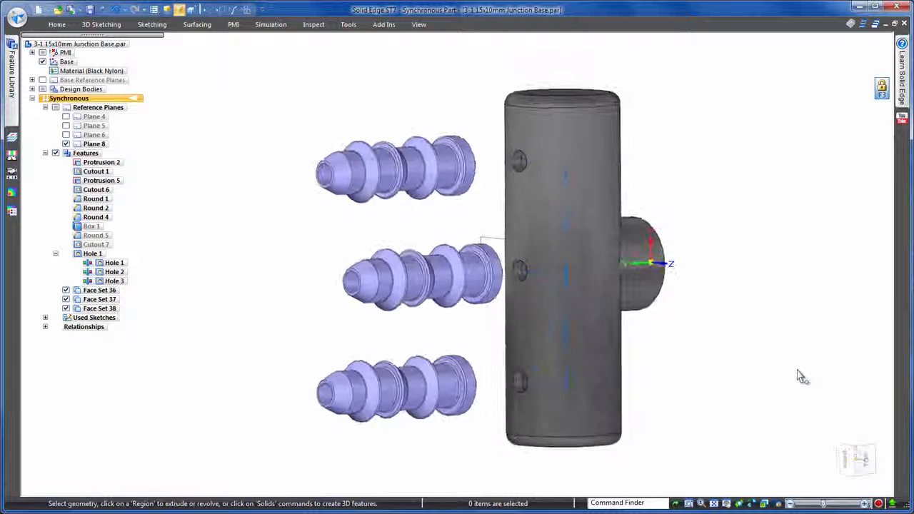
click(66, 144)
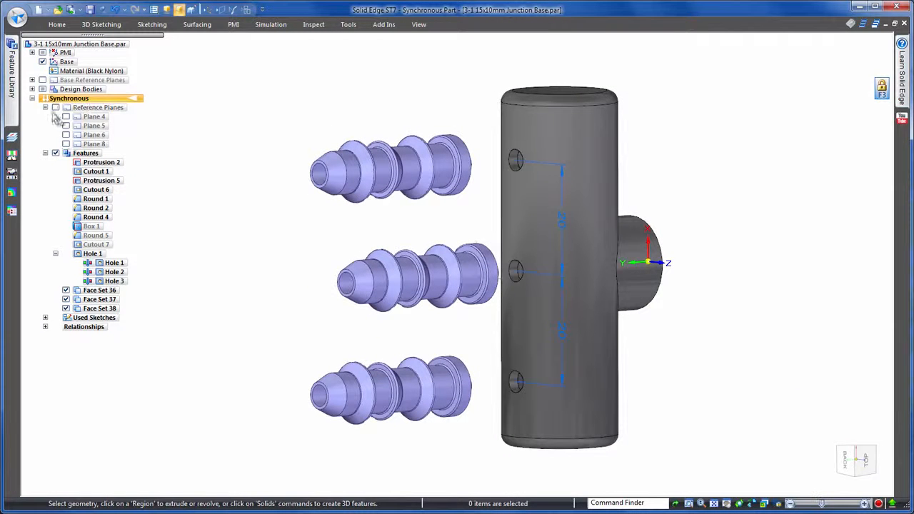
click(45, 107)
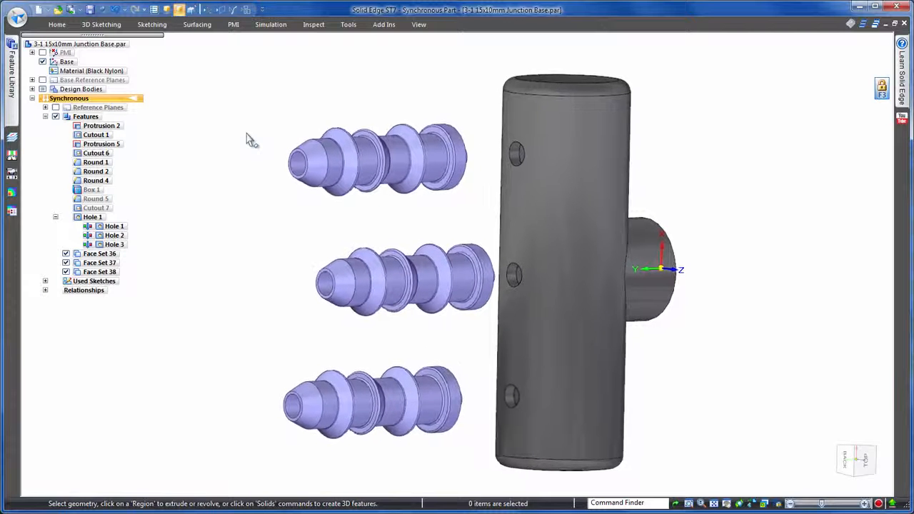
- Attach the three hose connector face sets to the junction base body
click(100, 272)
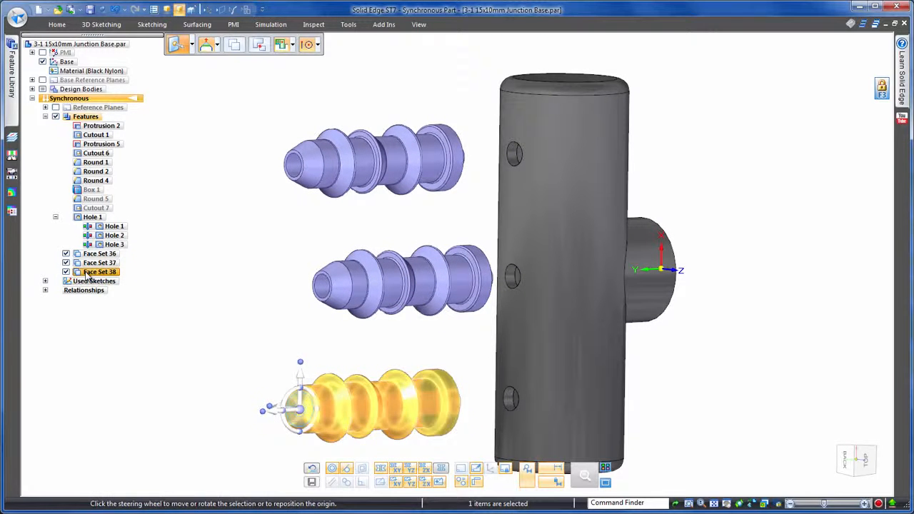
ctrl+click(99, 263)
ctrl+click(92, 255)
right_click(94, 257)
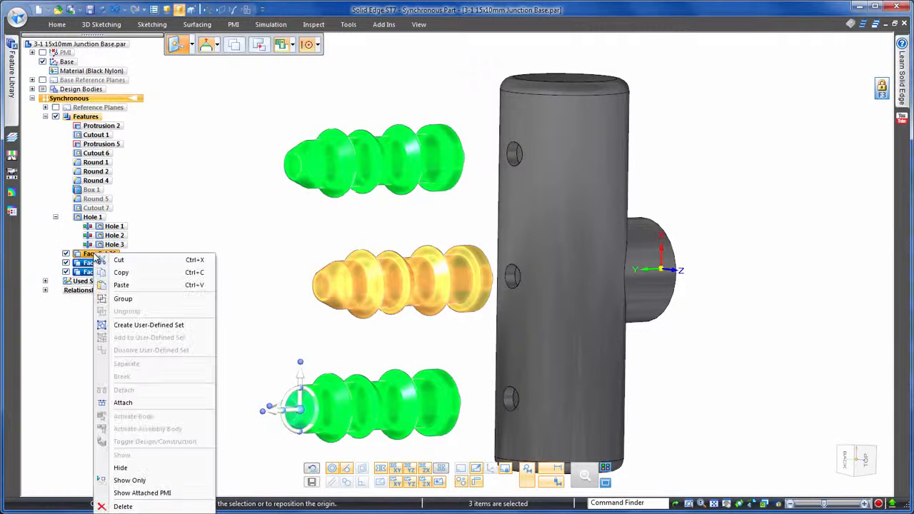
click(145, 402)
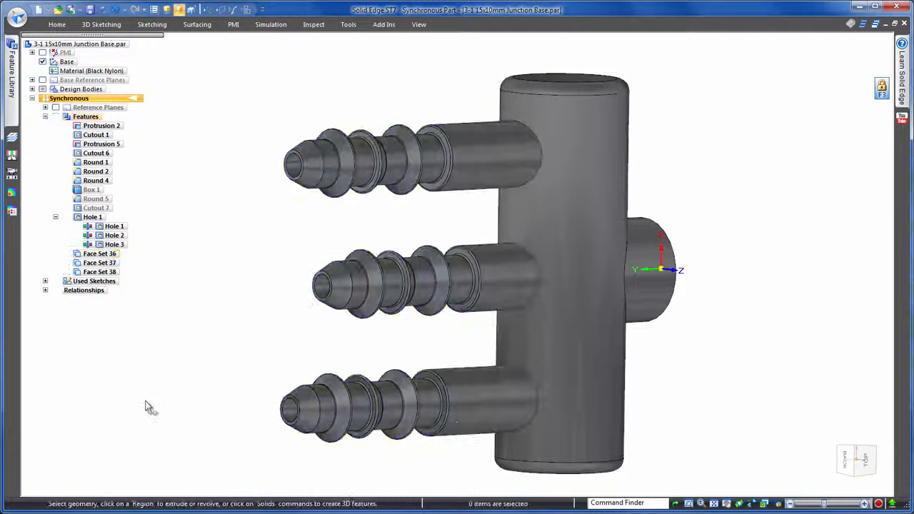
middle_drag(182, 343, 202, 340)
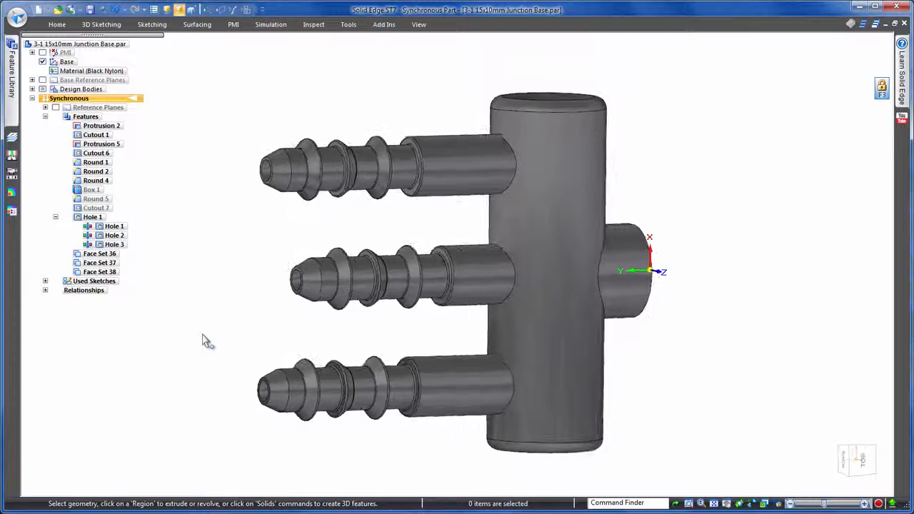
- Rotate the upper and lower hose connectors together by 15° about the vertical cylinder's axis
drag(325, 376, 527, 434)
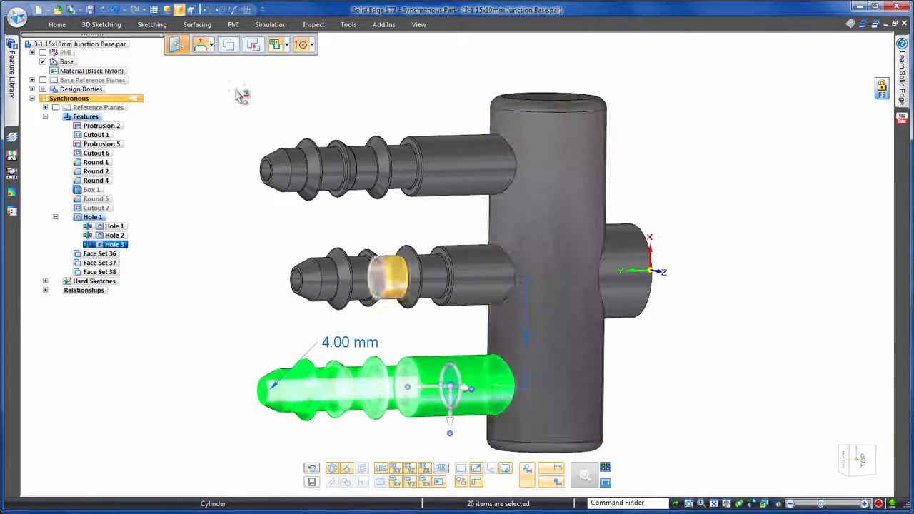
ctrl+click(529, 202)
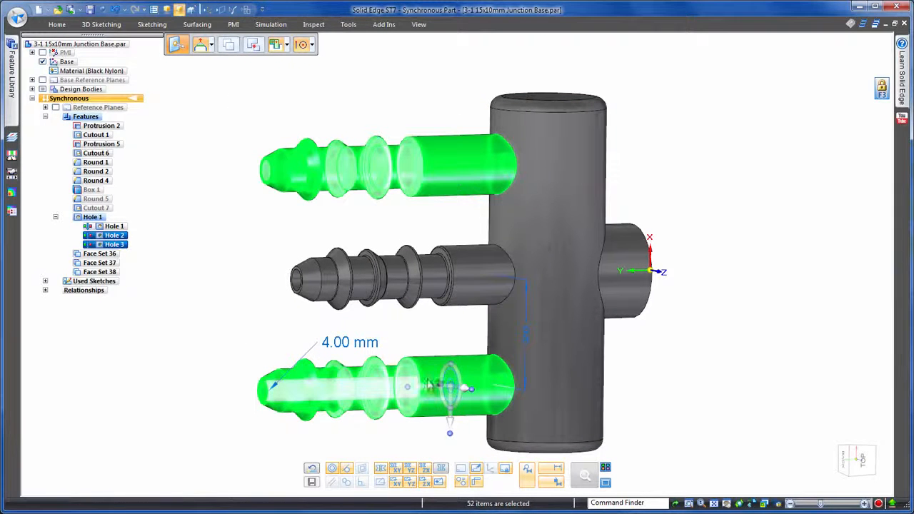
click(449, 389)
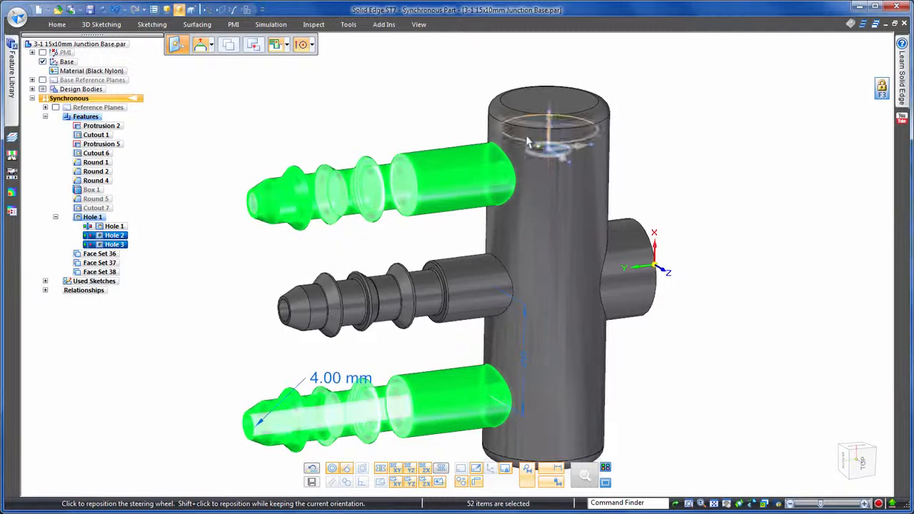
click(527, 128)
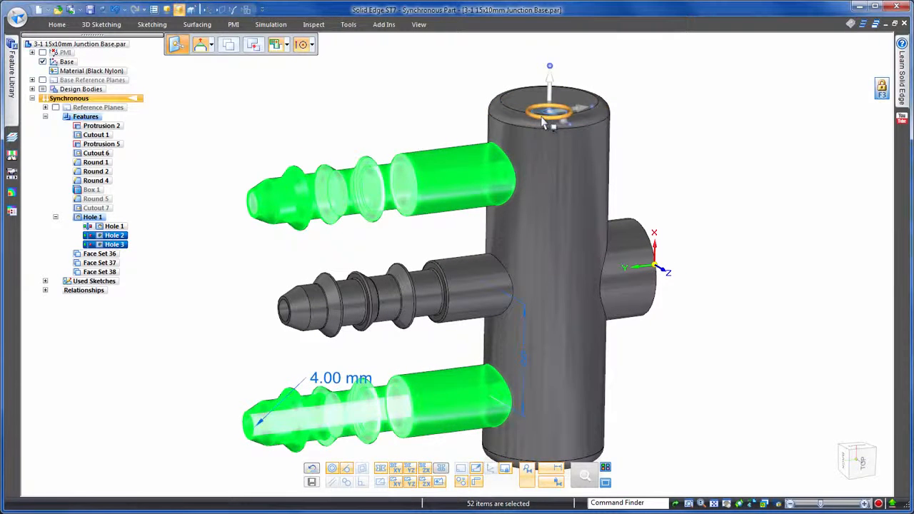
click(548, 120)
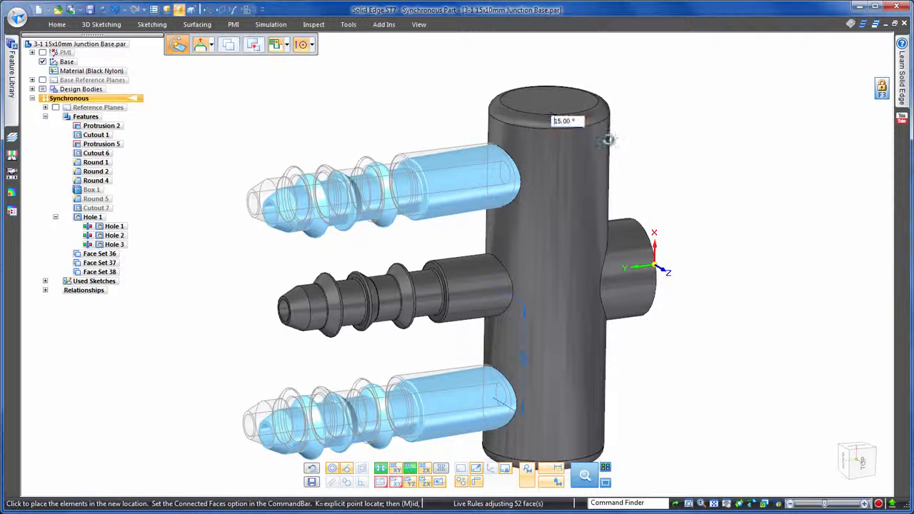
key(Return)
click(660, 125)
middle_drag(660, 125, 787, 105)
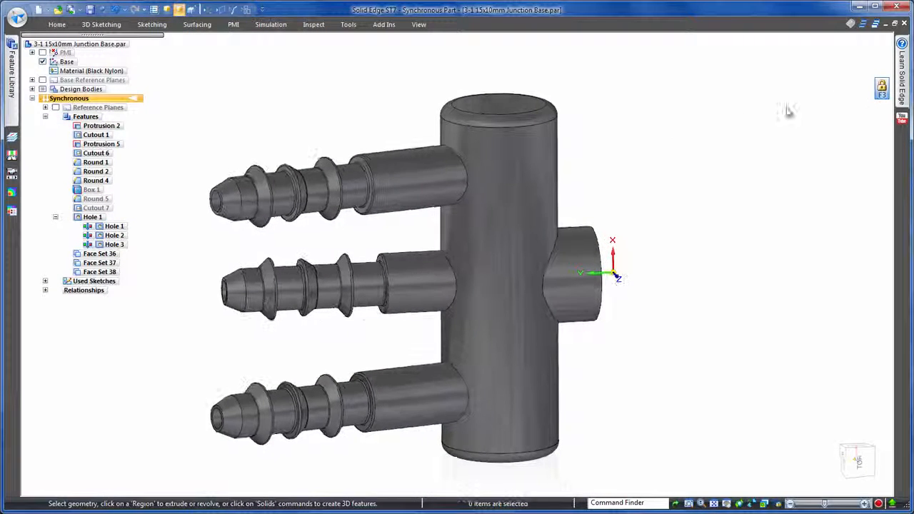
- Show and activate the Fuel Flow Sensor design body beside the distributor
click(32, 90)
click(56, 108)
click(720, 123)
middle_drag(720, 123, 676, 137)
scroll(693, 136, up, 3)
- Place Fuel Flow Sensor Housing.par from the Flow Sensor feature library folder on the large rectangular face of the sensor box
click(12, 68)
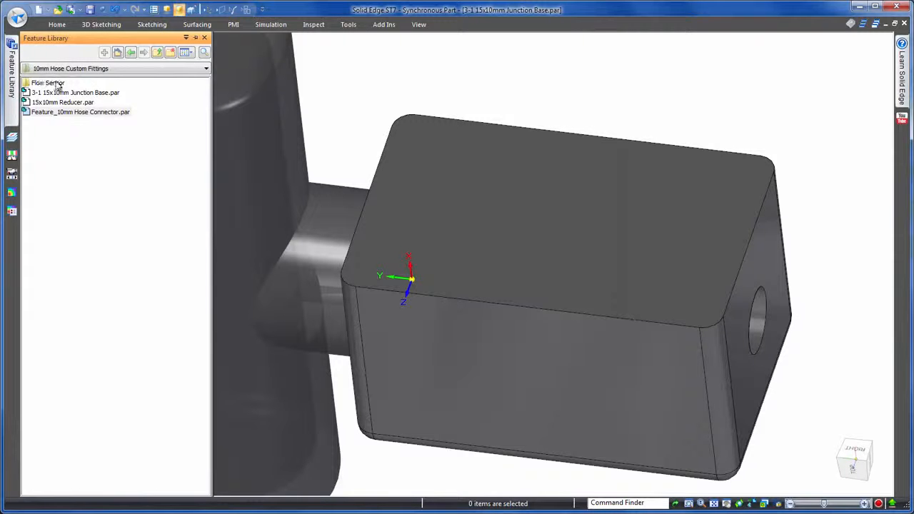
drag(381, 107, 586, 98)
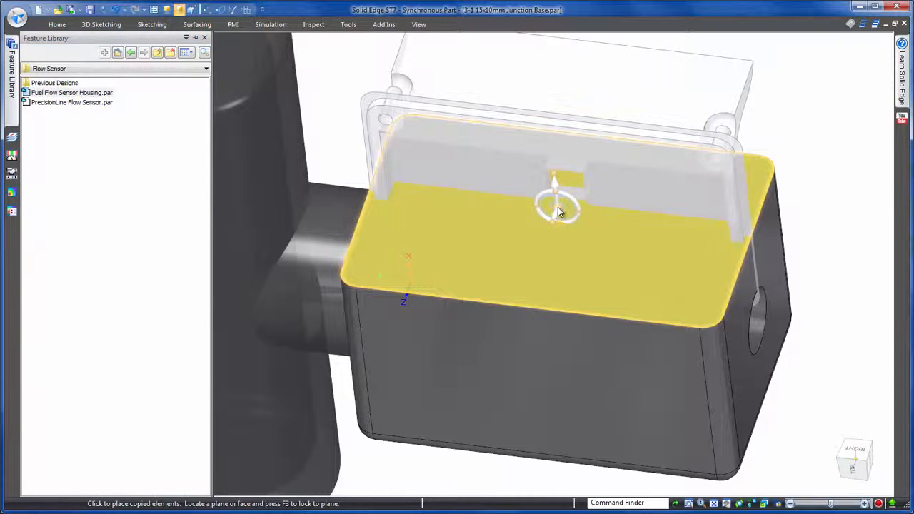
click(538, 236)
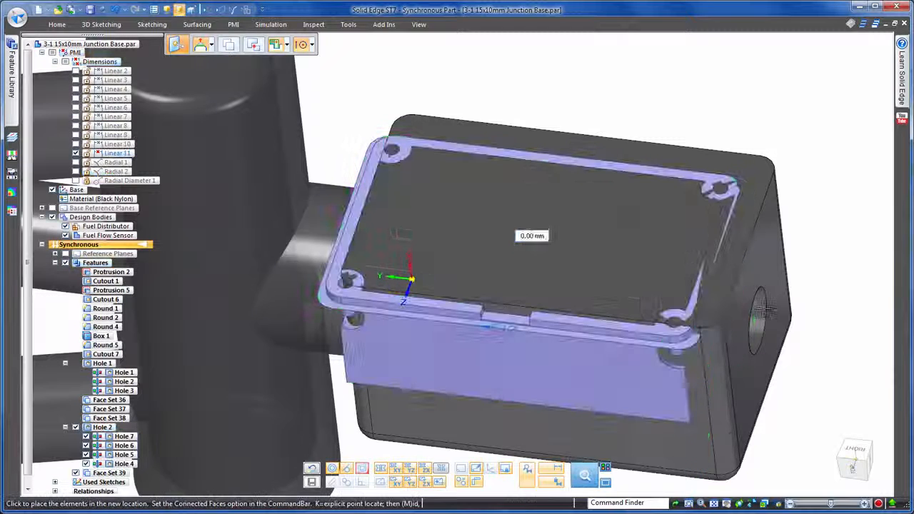
- Move the placed housing features into alignment with the sensor box, snapping to the midpoint of the box's upper edge
click(311, 46)
click(318, 110)
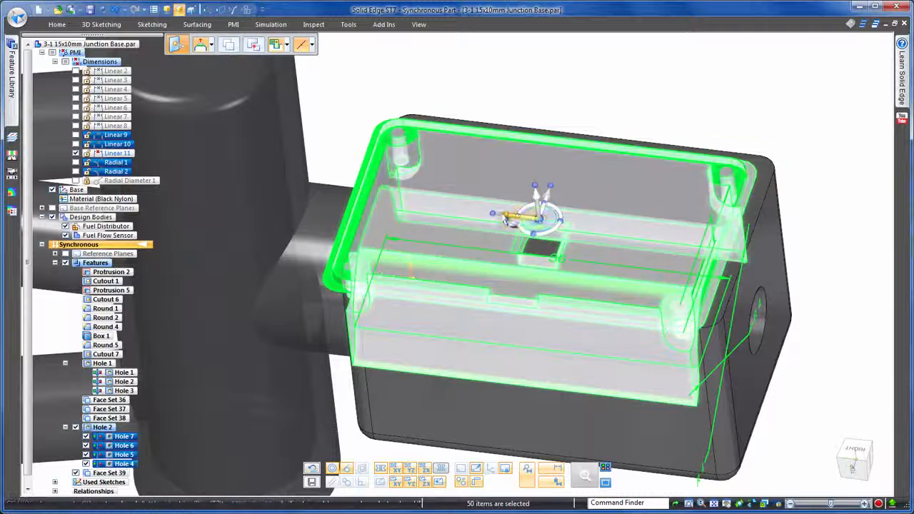
click(548, 195)
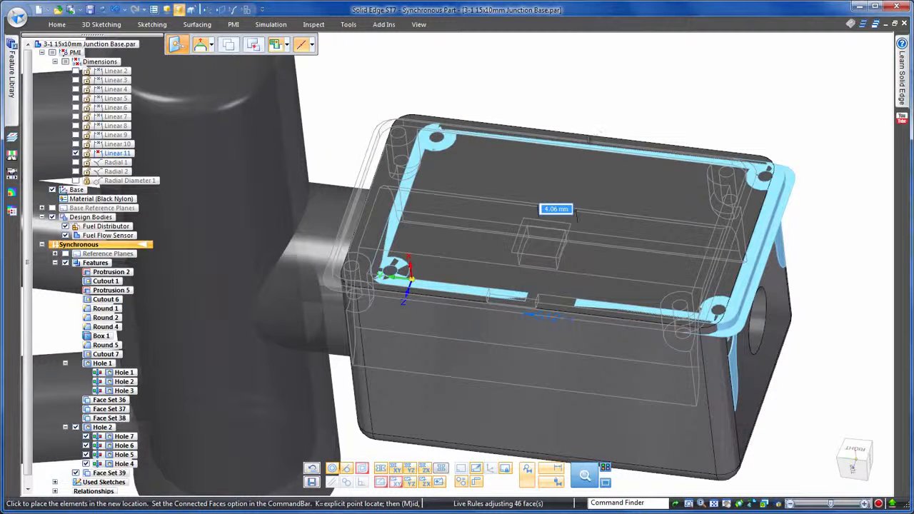
click(590, 122)
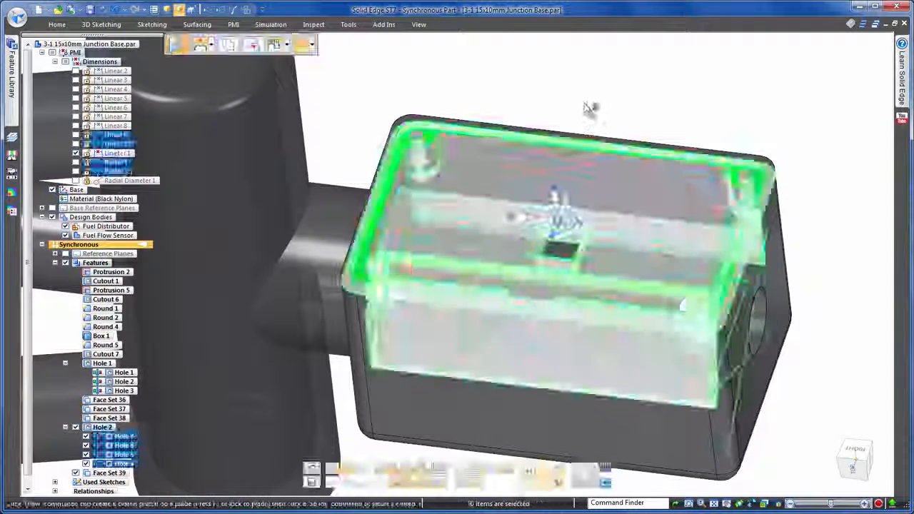
- Attach the placed housing face set and its four corner holes to the sensor box
scroll(32, 291, down, 1)
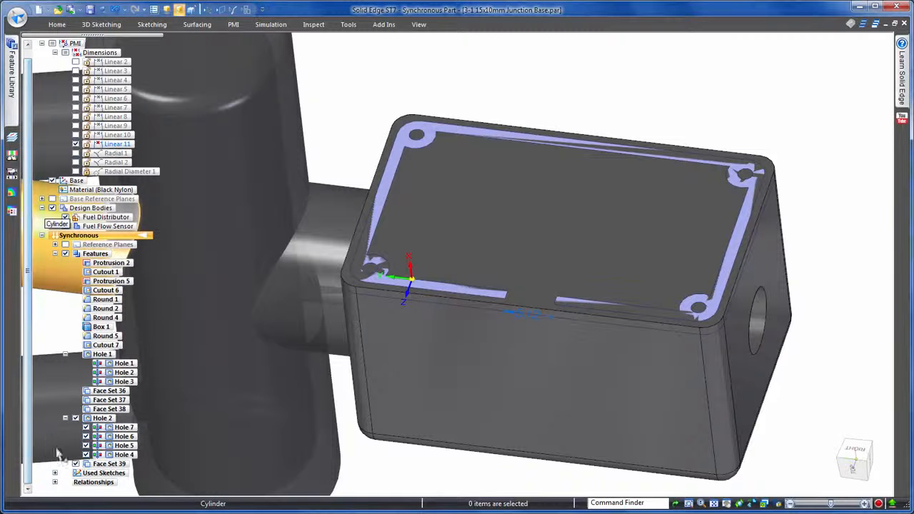
right_click(101, 463)
click(148, 338)
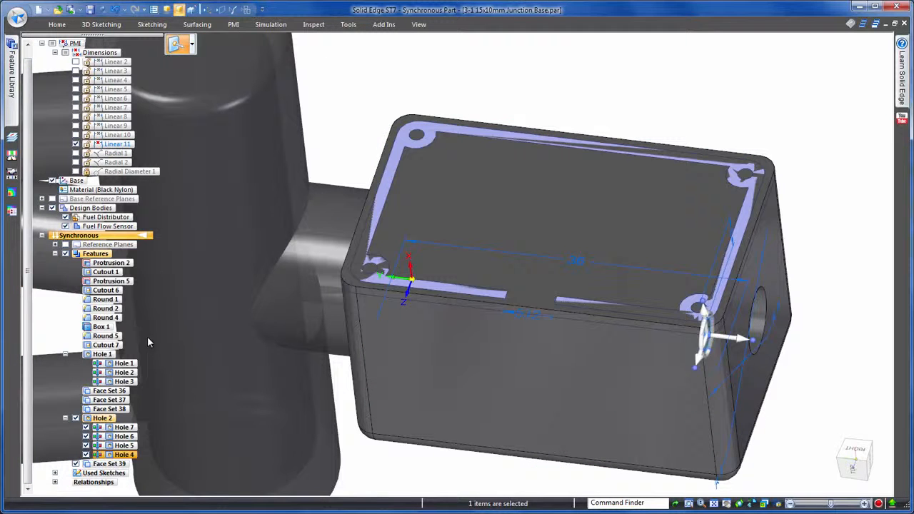
click(682, 95)
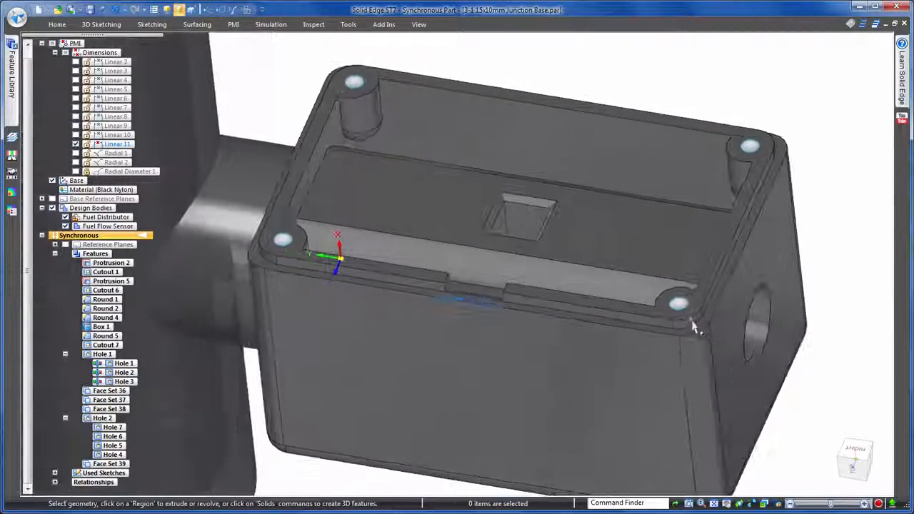
- Change the thread of the four corner screw holes in the sensor housing to M2.3
click(680, 313)
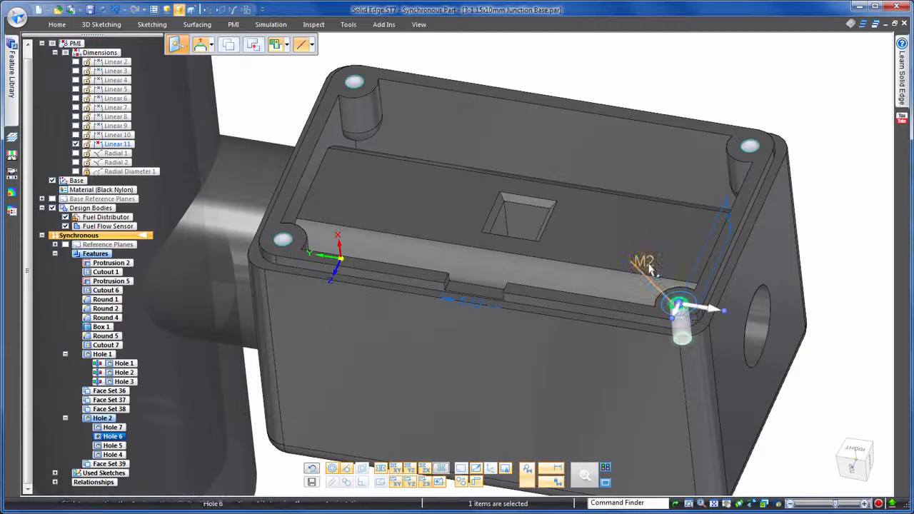
click(649, 270)
click(661, 277)
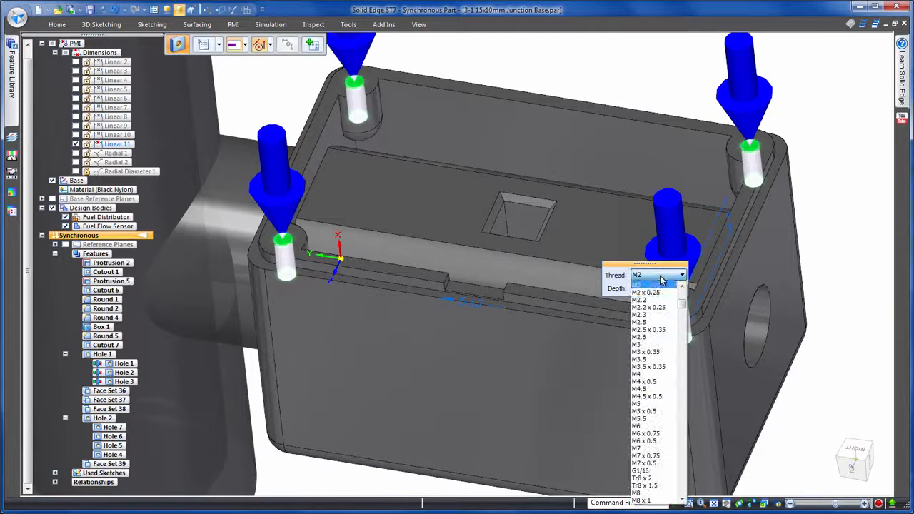
click(654, 316)
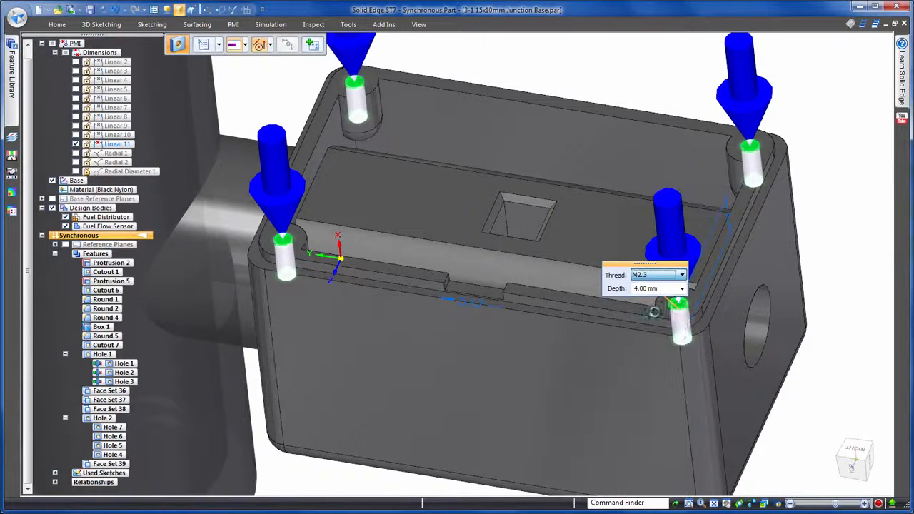
click(839, 153)
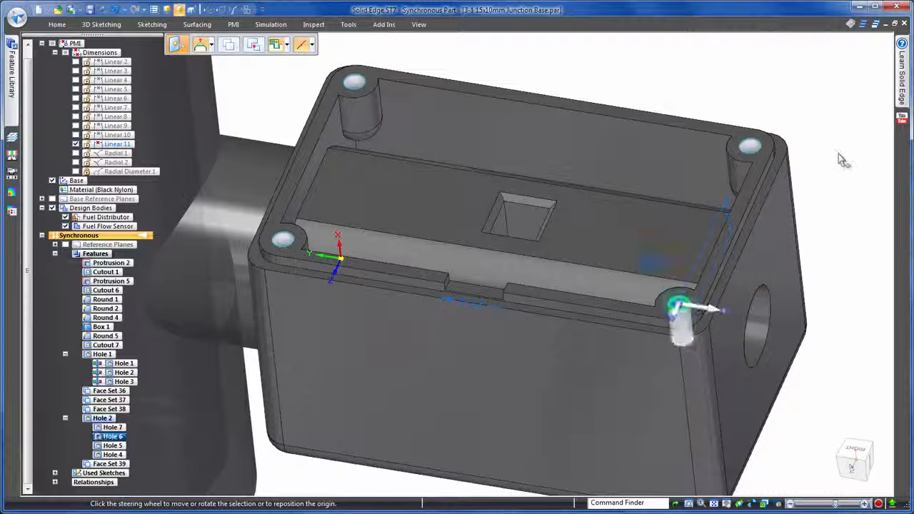
click(839, 154)
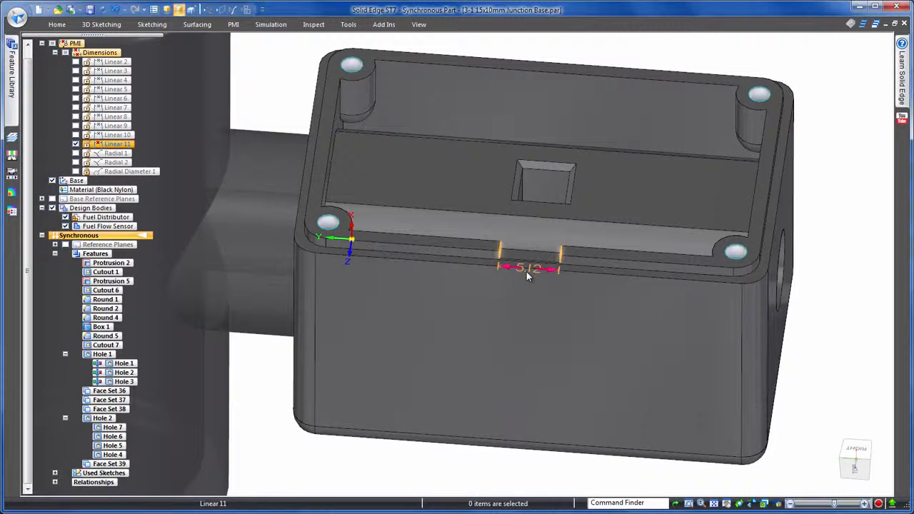
- Set the width of the notch in the housing's front rim to 6 mm
click(528, 270)
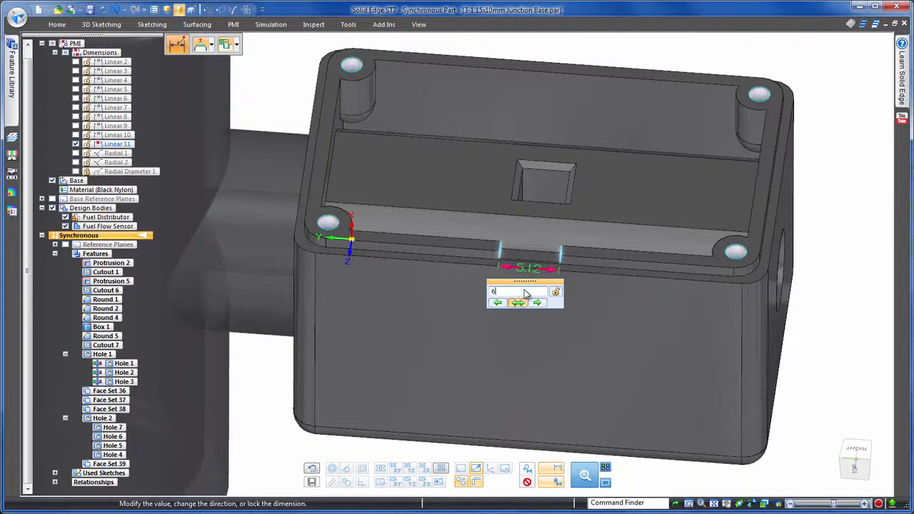
key(Return)
click(848, 198)
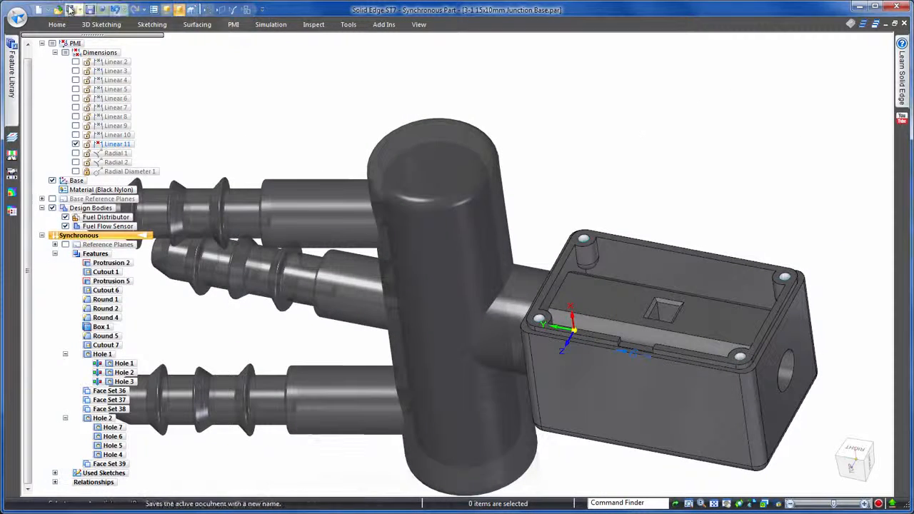
- Create a new assembly from the active junction base part
click(40, 9)
click(86, 44)
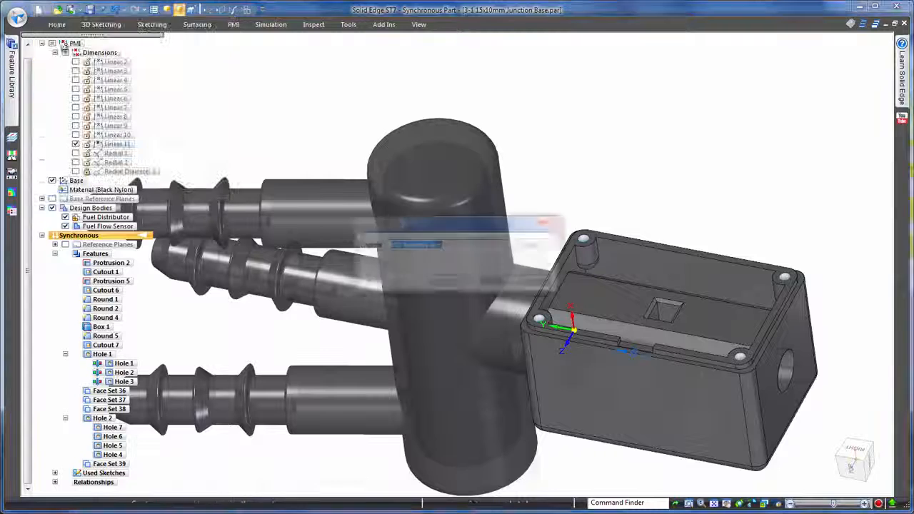
click(444, 283)
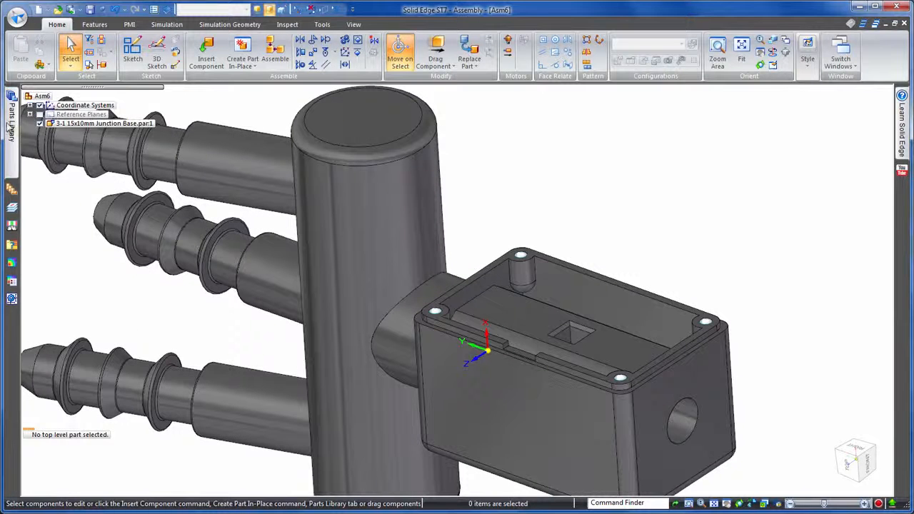
- Add PrecisionLine Flow Sensor.par from the parts library's Flow Sensor folder and assemble it onto the open top of the housing
click(11, 122)
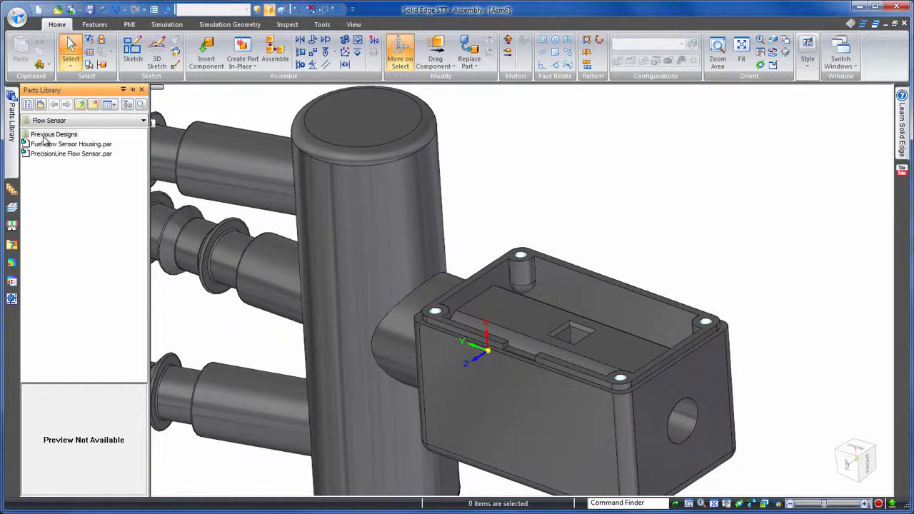
drag(43, 155, 585, 191)
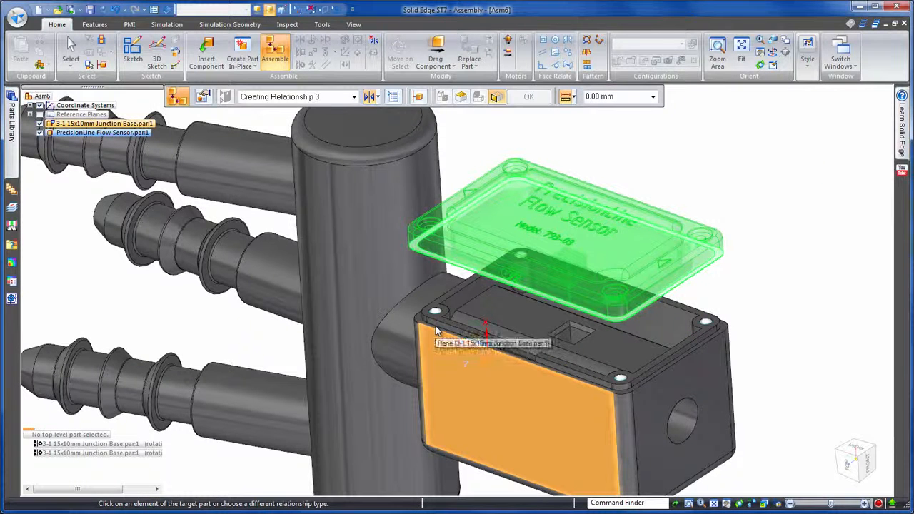
right_click(438, 331)
click(493, 339)
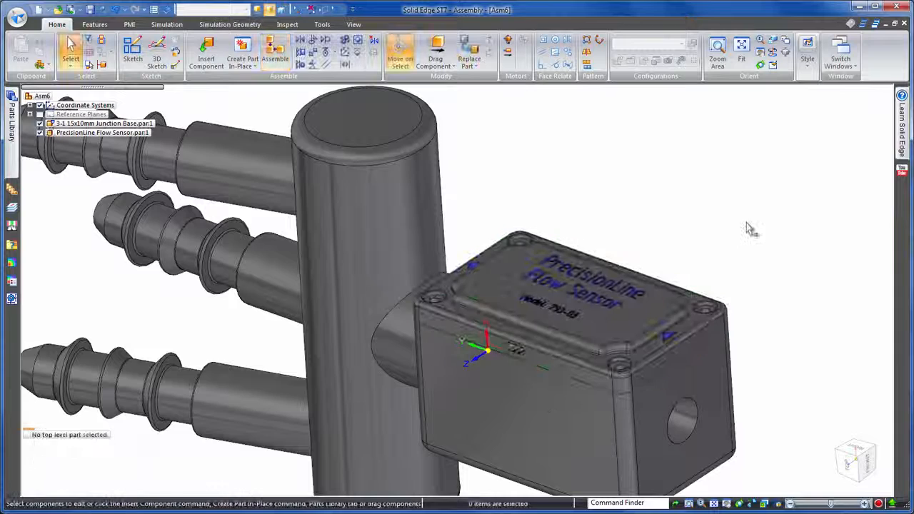
middle_drag(757, 151, 800, 161)
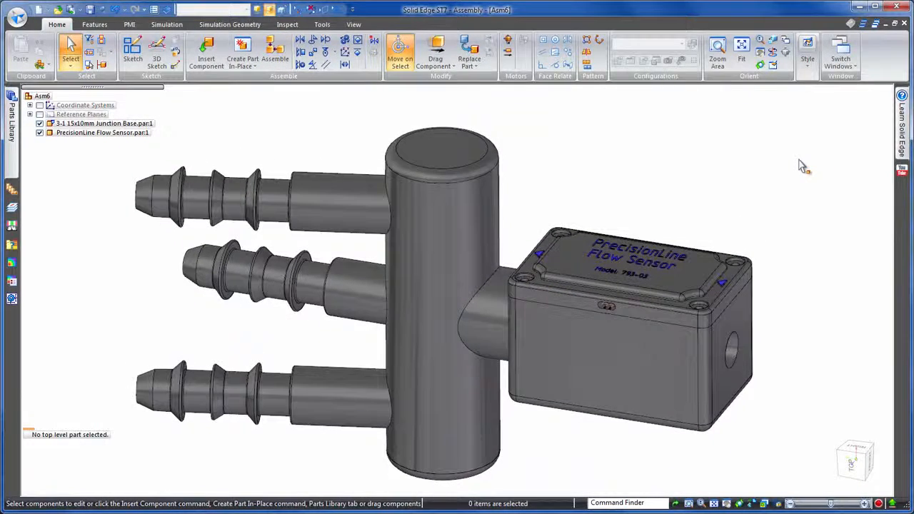